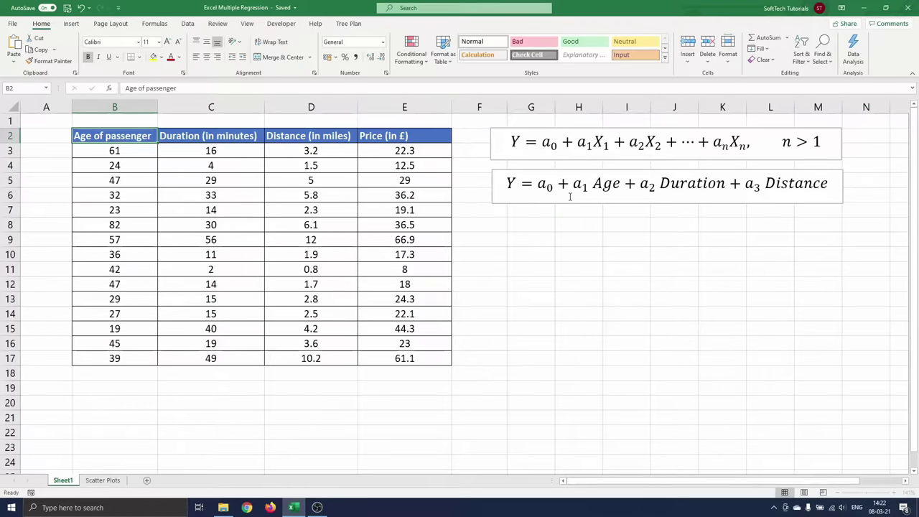
- Enable the Analysis ToolPak from File > Options > Add-ins in the Excel Add-ins list
left_click(13, 26)
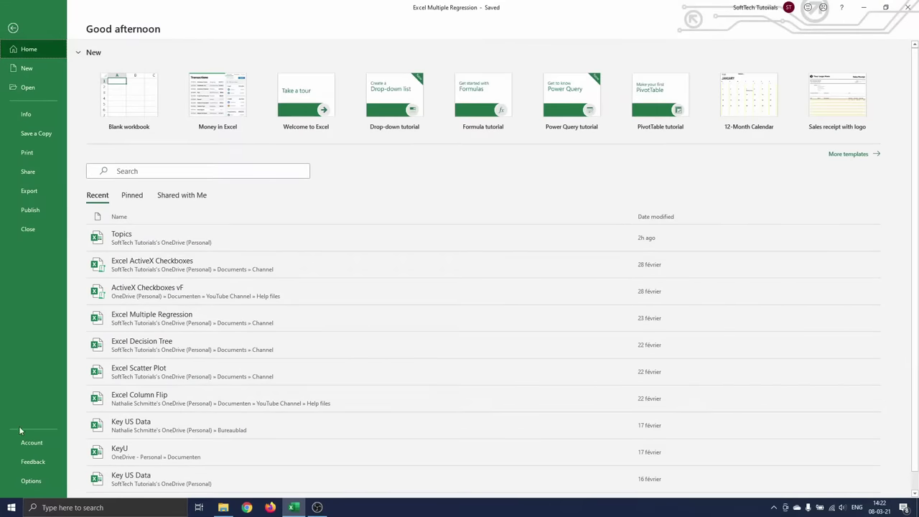
left_click(31, 481)
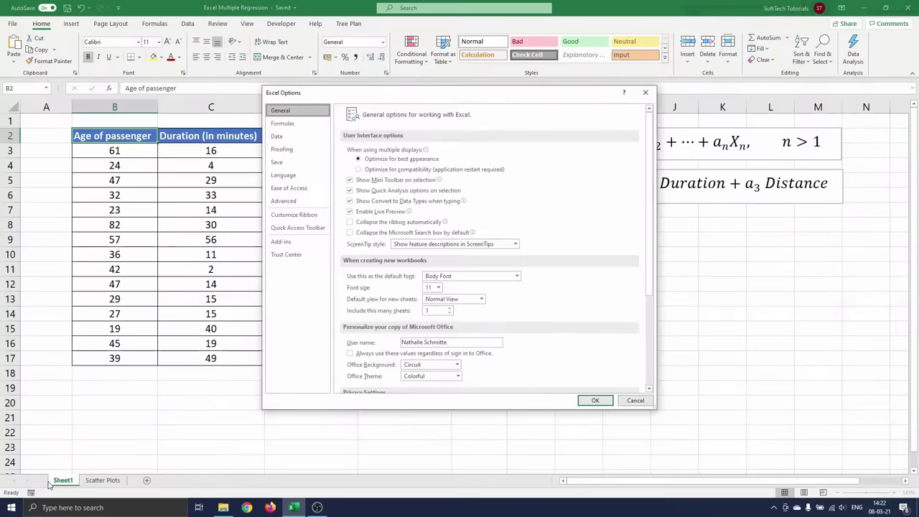
left_click(288, 244)
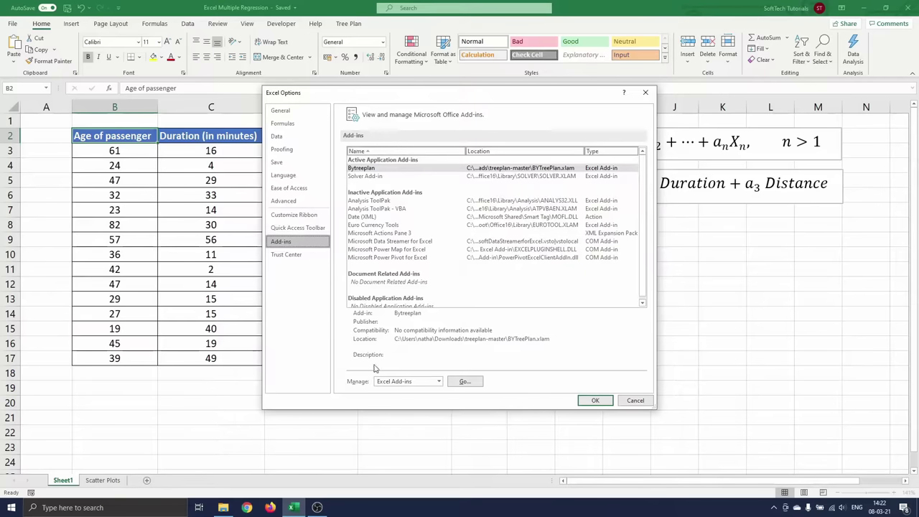
left_click(463, 381)
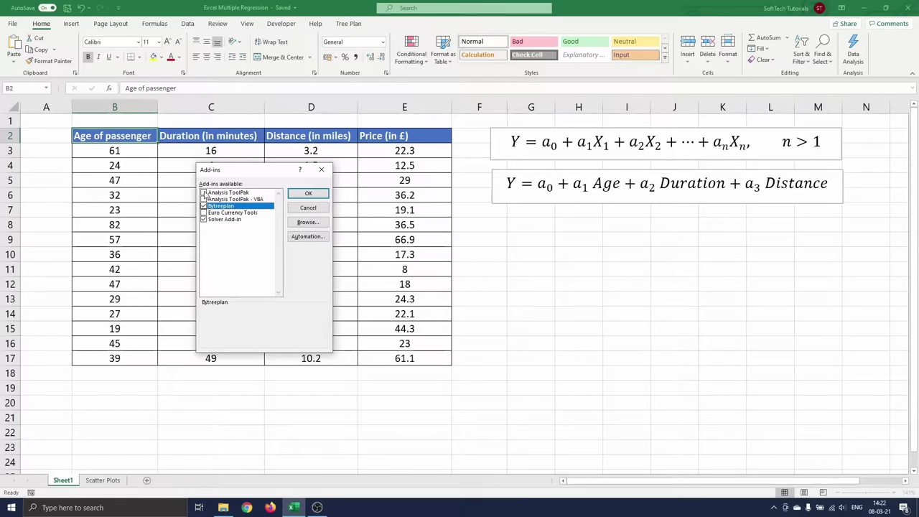
left_click(203, 194)
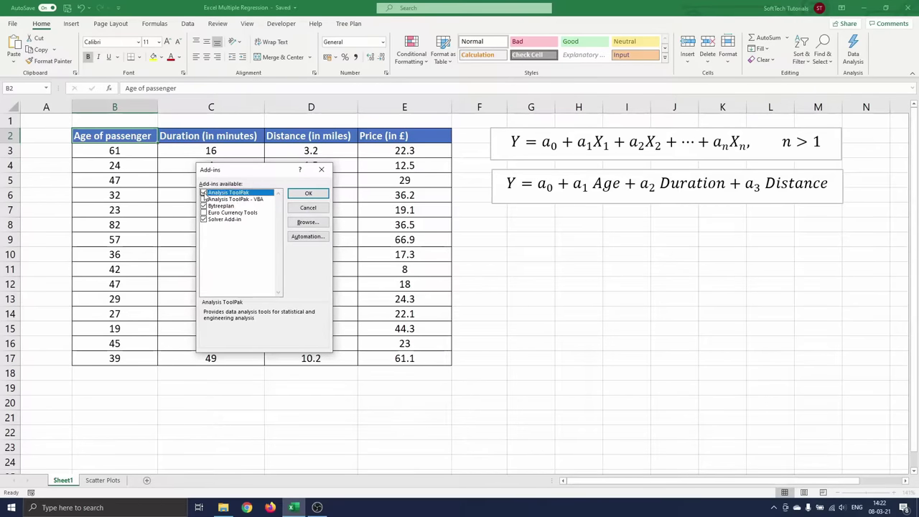
left_click(311, 194)
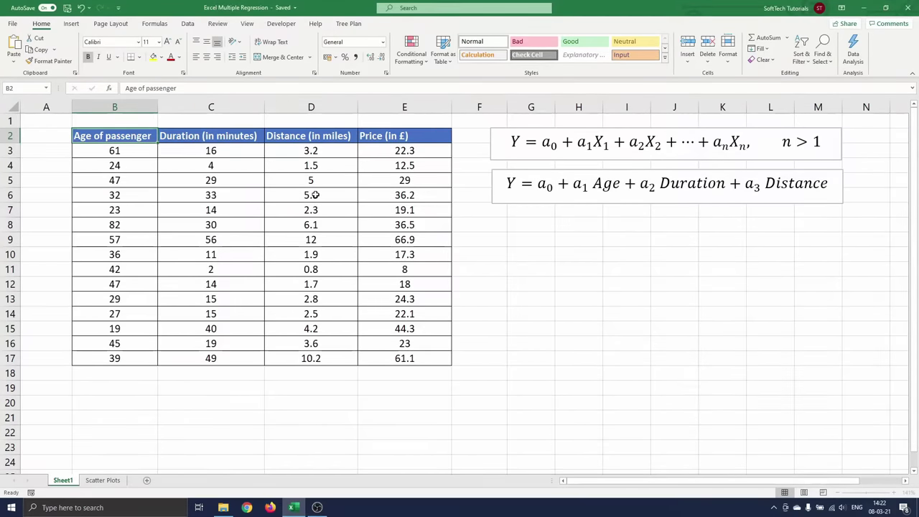
- Choose Regression from the Data tab's Data Analysis tool list
left_click(188, 24)
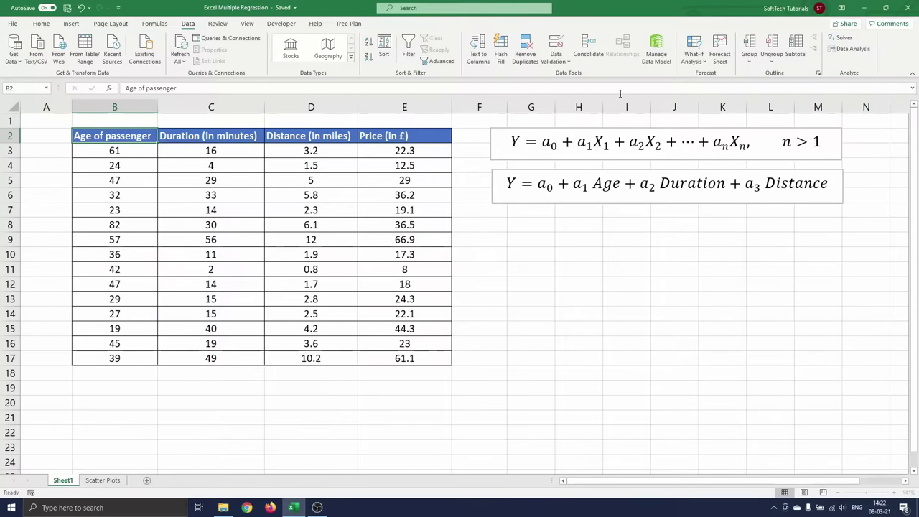
left_click(860, 51)
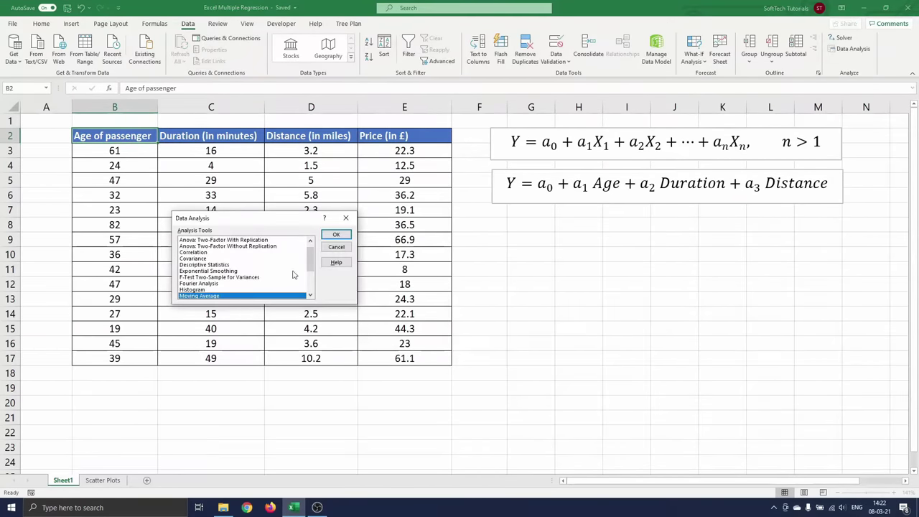
left_click(311, 264)
left_click_drag(312, 266, 314, 272)
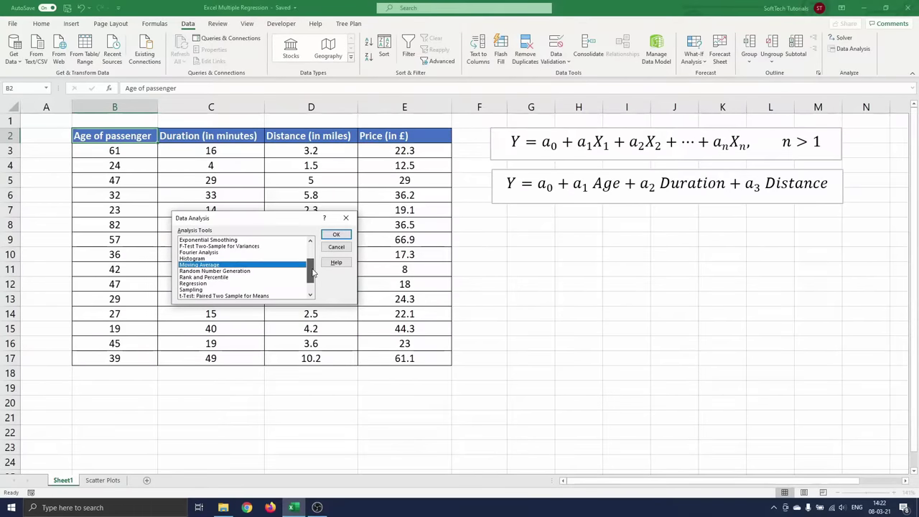
left_click(215, 283)
left_click(342, 235)
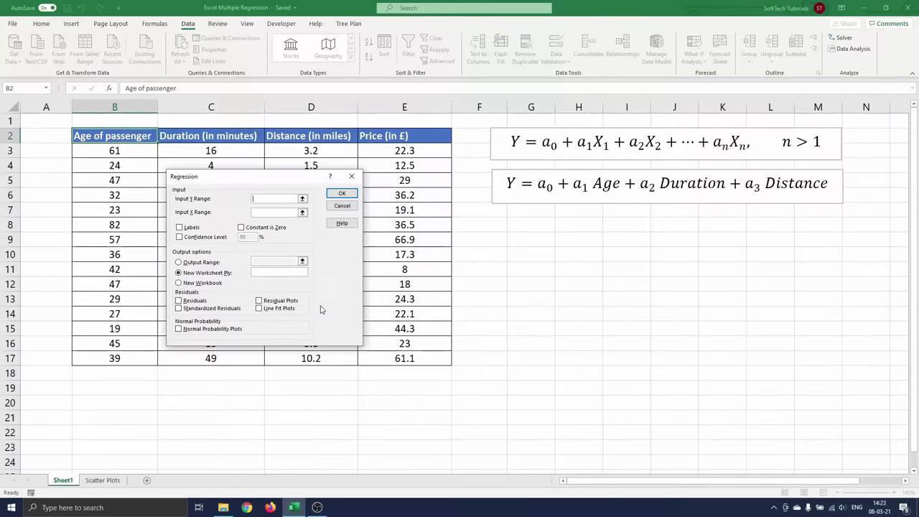
- Set Input Y Range to E2:E17 (price) and Input X Range to B2:D17
left_click(261, 201)
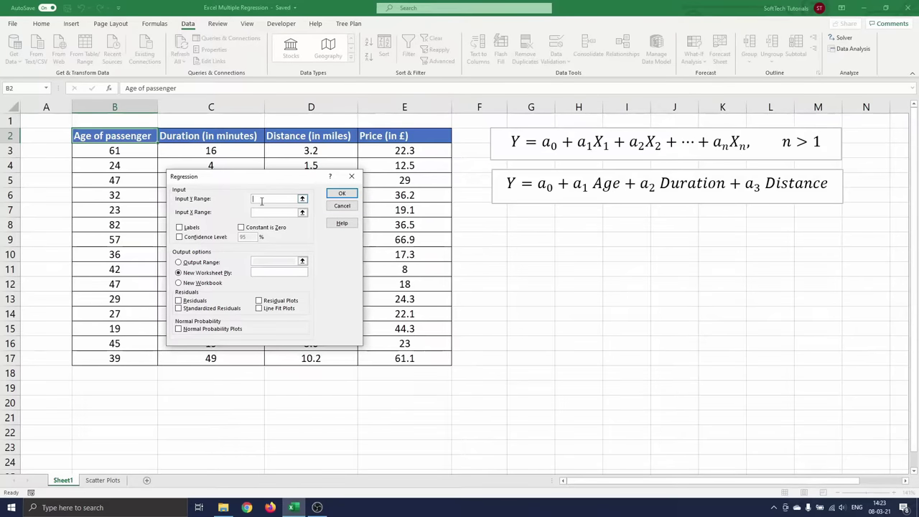
left_click(384, 138)
key("ctrl+shift+Down")
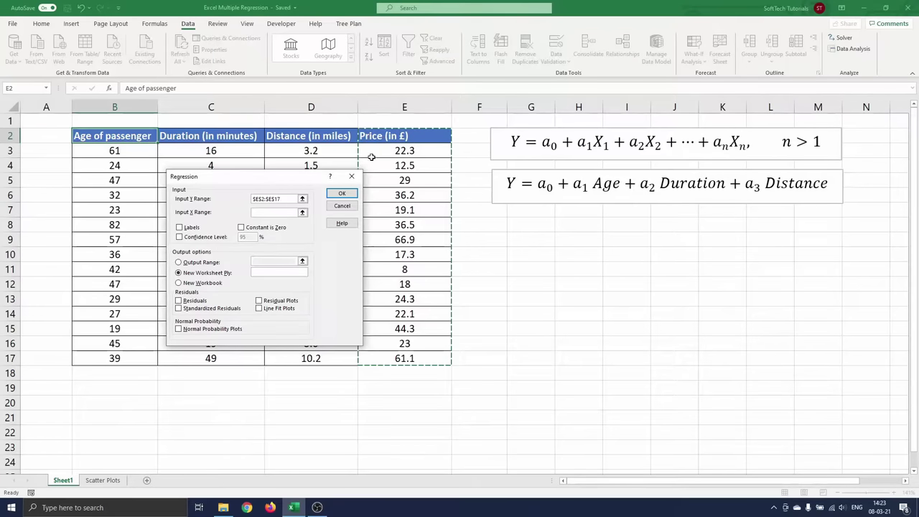
left_click(269, 215)
left_click(270, 212)
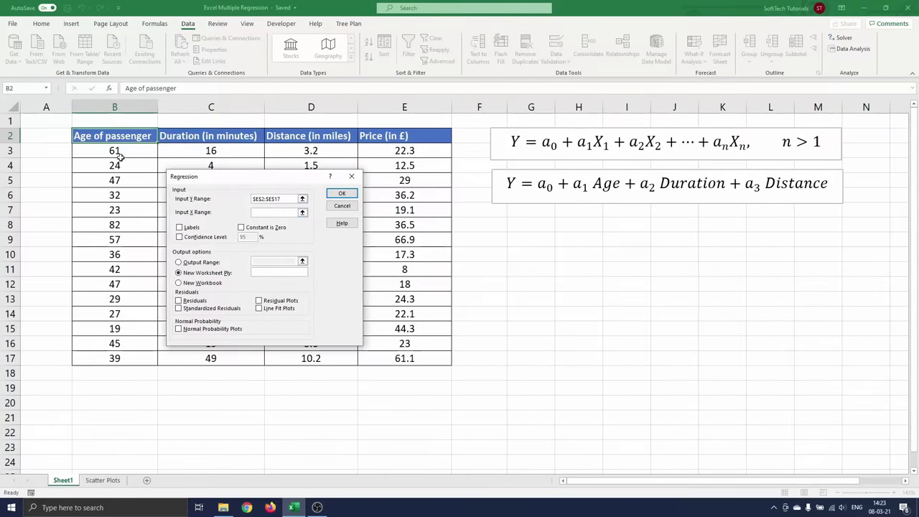
left_click(109, 138)
key("shift+Right")
key("shift+Right")
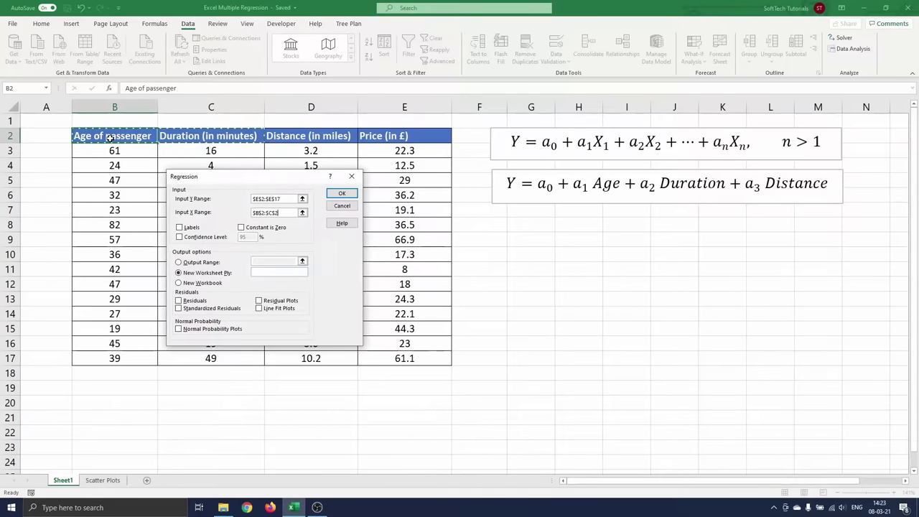
key("ctrl+shift+Down")
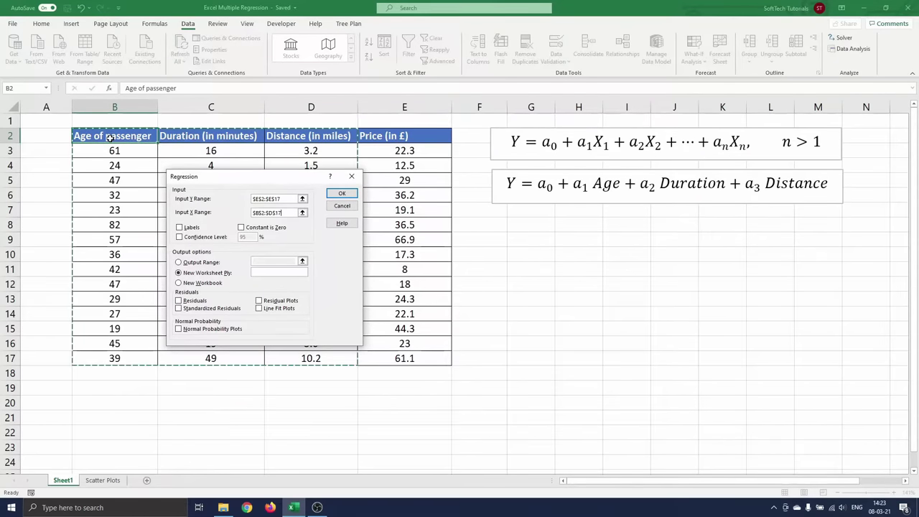
- Include labels and set the output range to start at G2
left_click(179, 228)
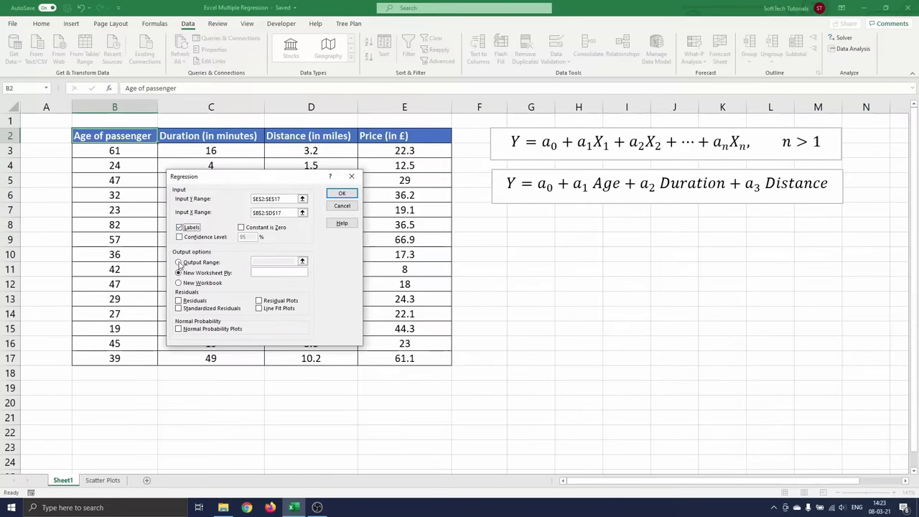
left_click(179, 262)
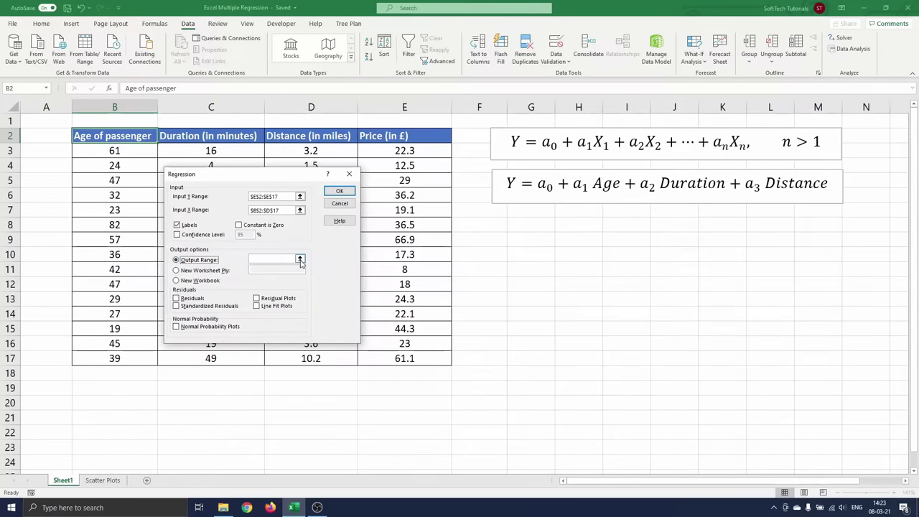
left_click(300, 258)
left_click(467, 134)
key("Right")
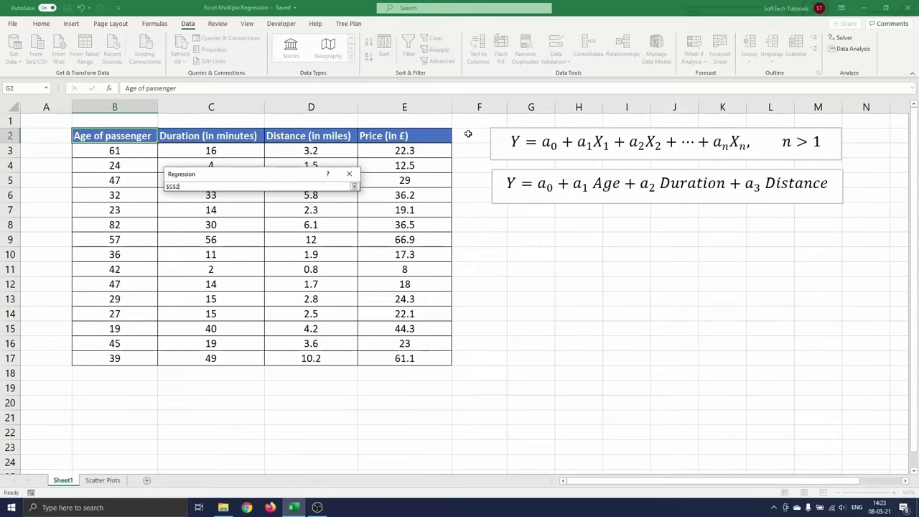
left_click(354, 187)
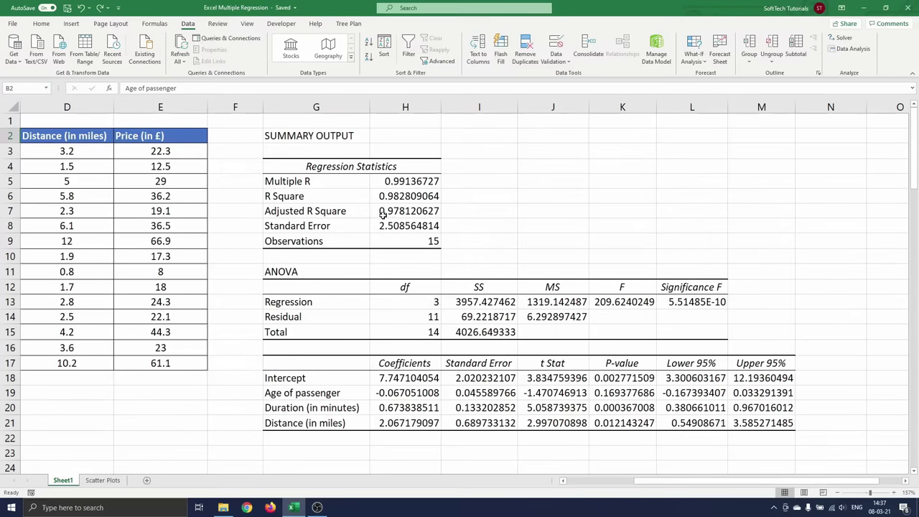
- Select H7 to inspect the Adjusted R Square of 0.9781
left_click(410, 212)
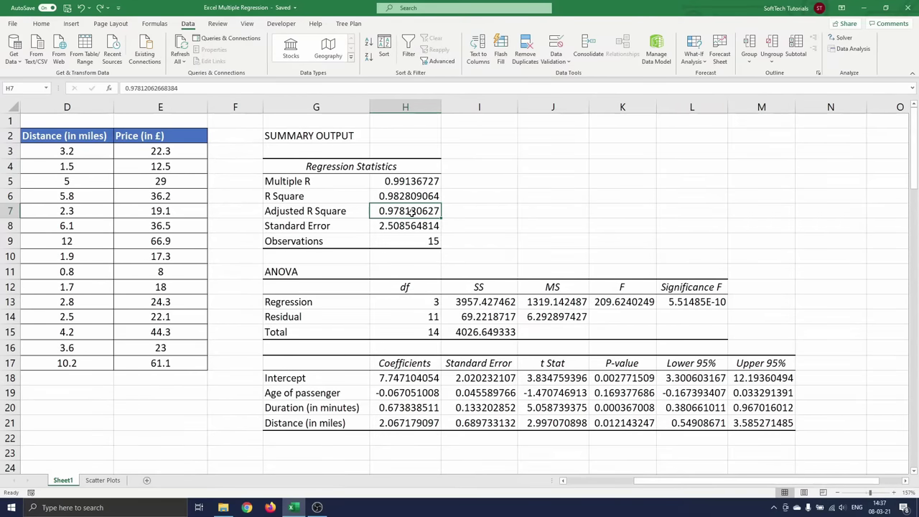
- Give H7's Adjusted R Square the green Good style, then select Significance F in L13
left_click(41, 23)
left_click(570, 41)
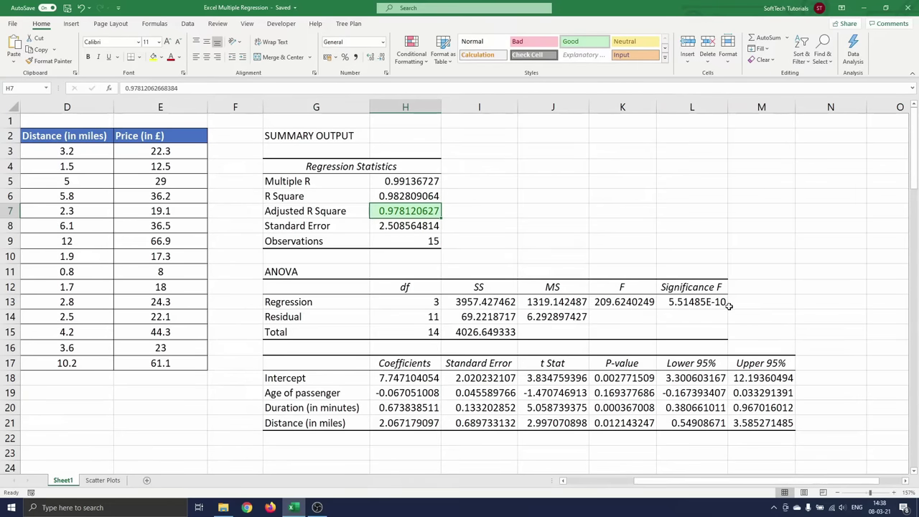
left_click(691, 308)
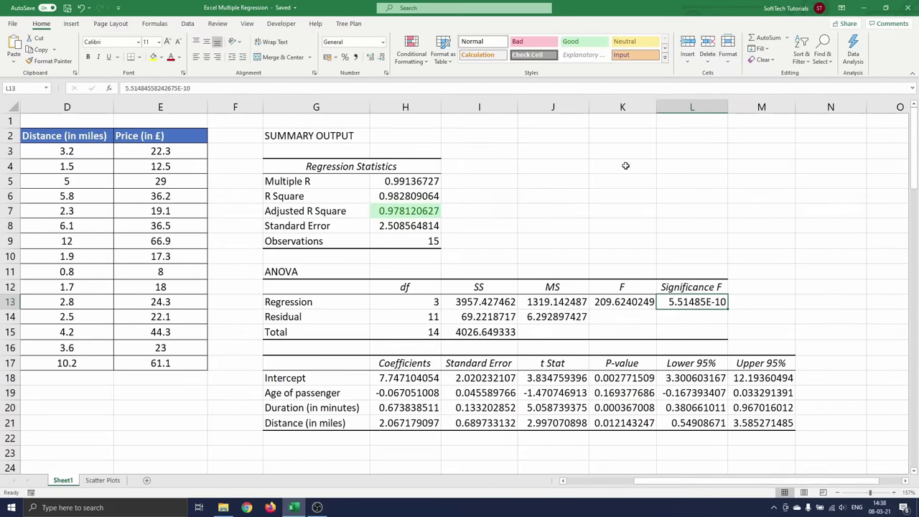
- Apply the Good cell style to the Significance F value 5.51485E-10 in L13
left_click(574, 41)
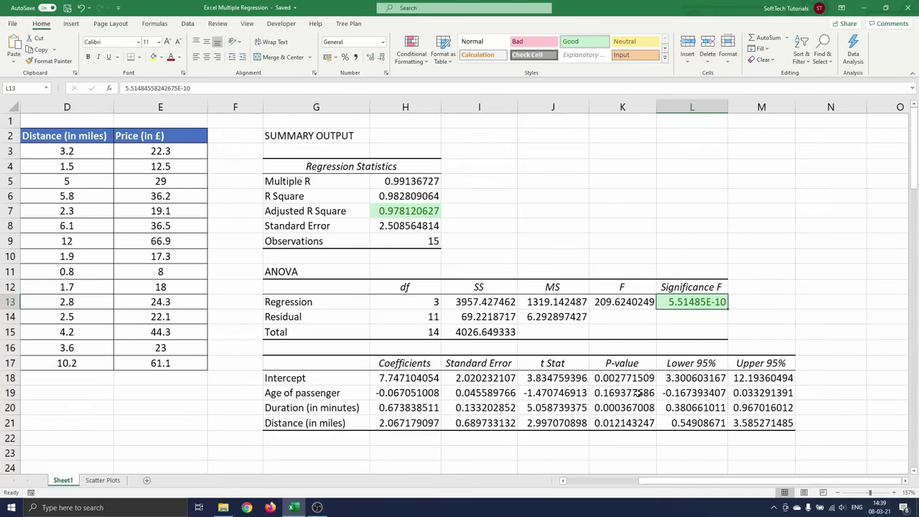
- Apply the Bad style to the age p-value in K19, then view the Scatter Plots sheet
left_click(637, 393)
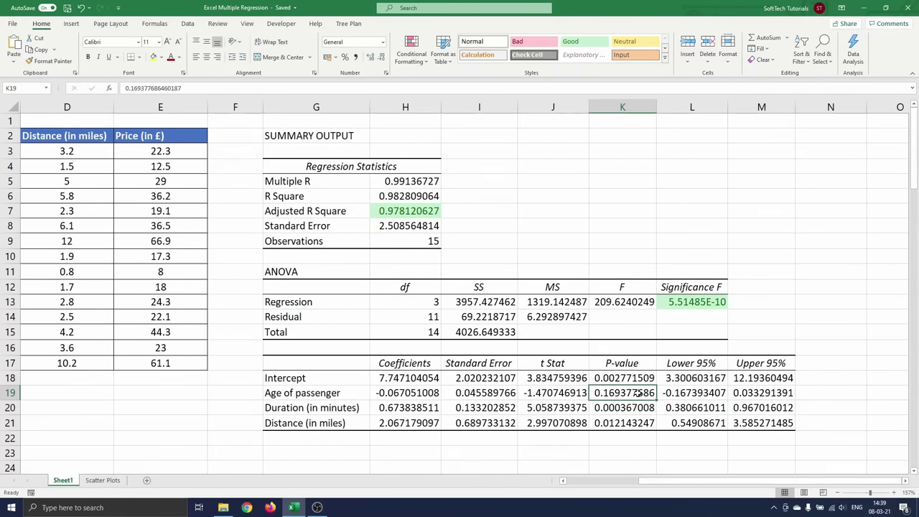
left_click(544, 43)
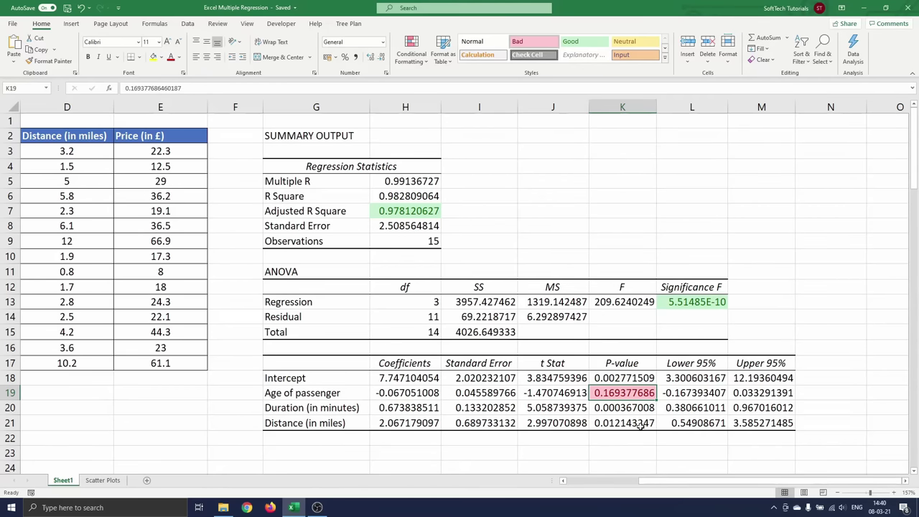
left_click(110, 480)
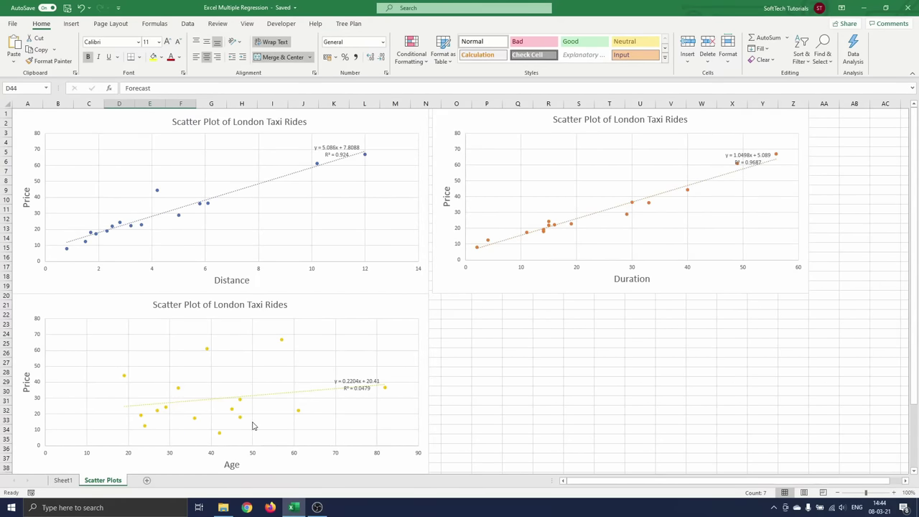
- Return to Sheet1's regression output with Ctrl+PageUp
key("ctrl+Page_Up")
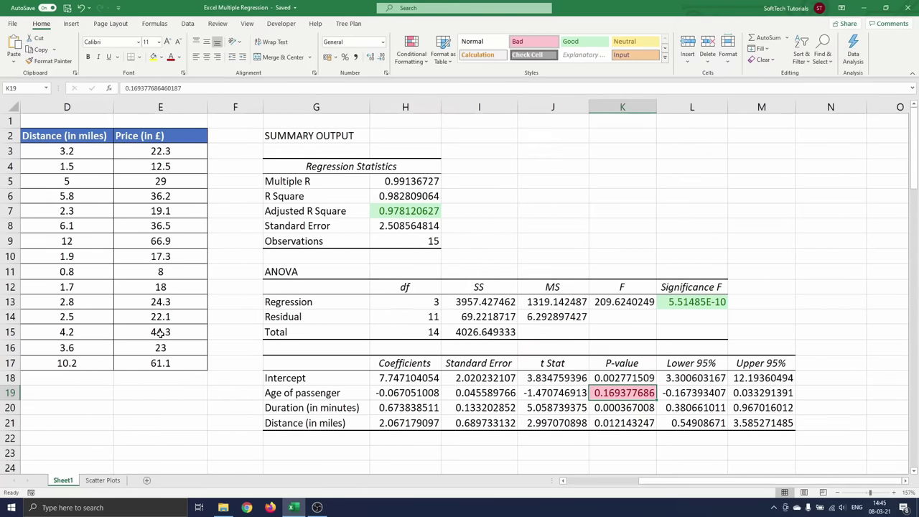
- Reopen Regression and change the Input X Range to C2:D17 (duration and distance)
left_click(189, 25)
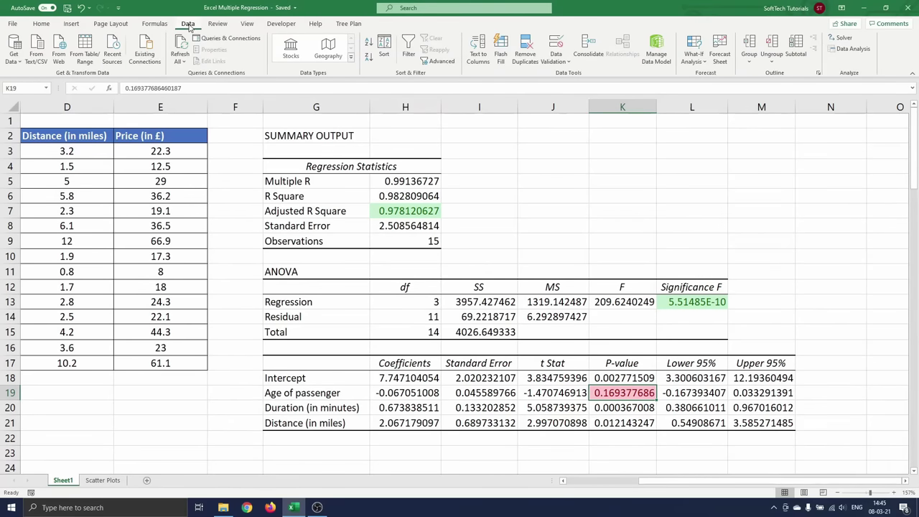
left_click(847, 49)
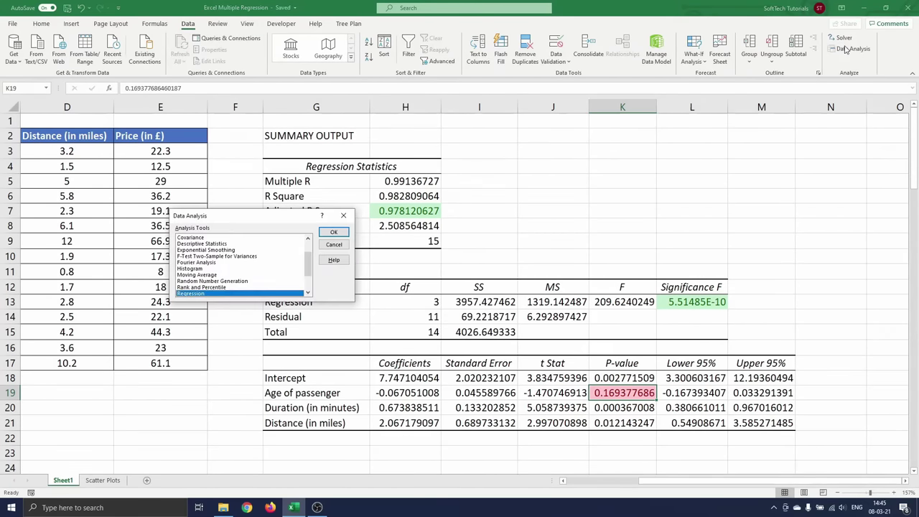
left_click(332, 235)
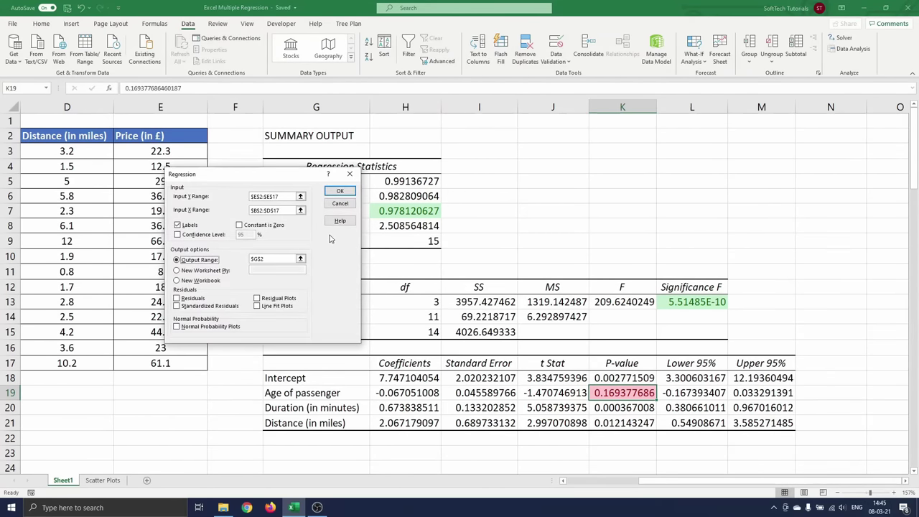
left_click(300, 210)
left_click_drag(142, 137, 250, 363)
left_click(355, 186)
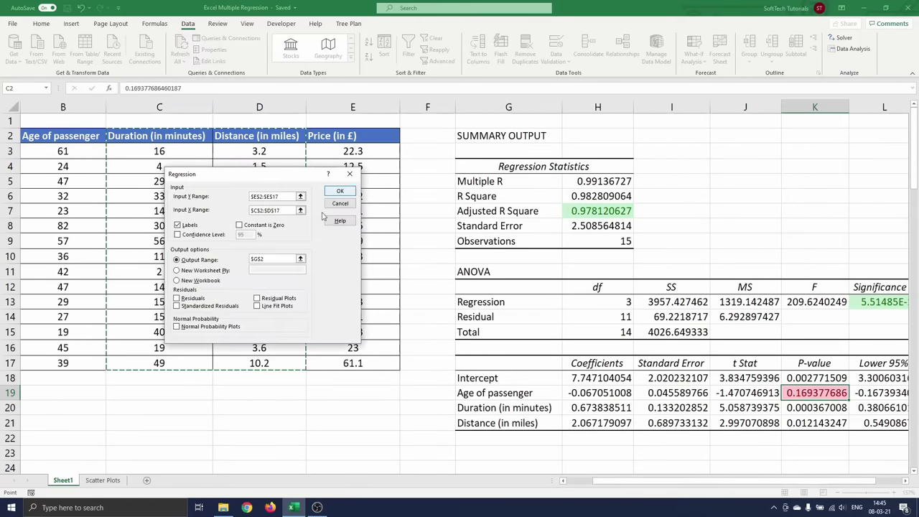
- Set output to G25, run the reduced regression, and select its p-values
left_click(301, 259)
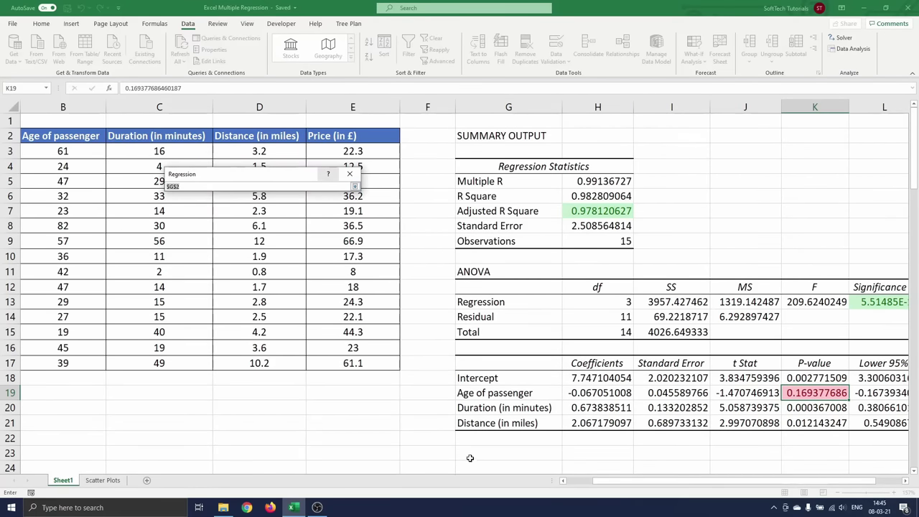
scroll(469, 462, "down", 1)
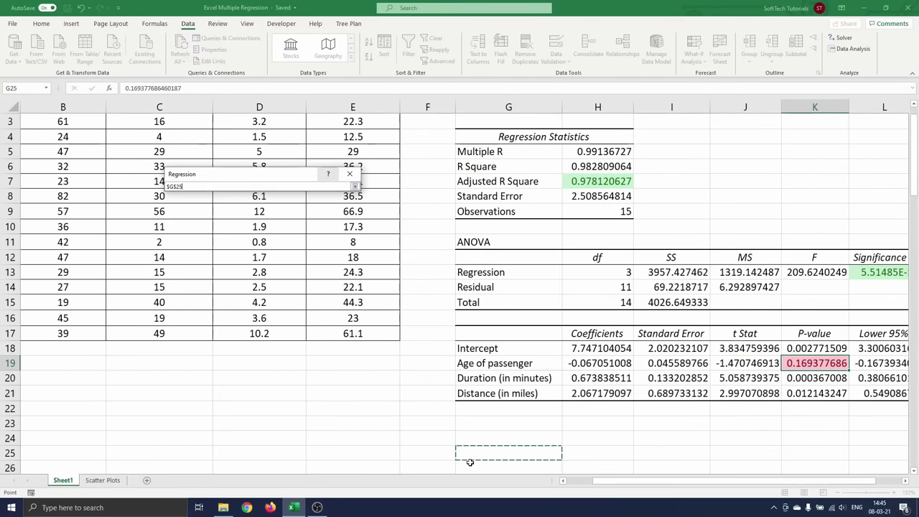
left_click(355, 186)
left_click(341, 191)
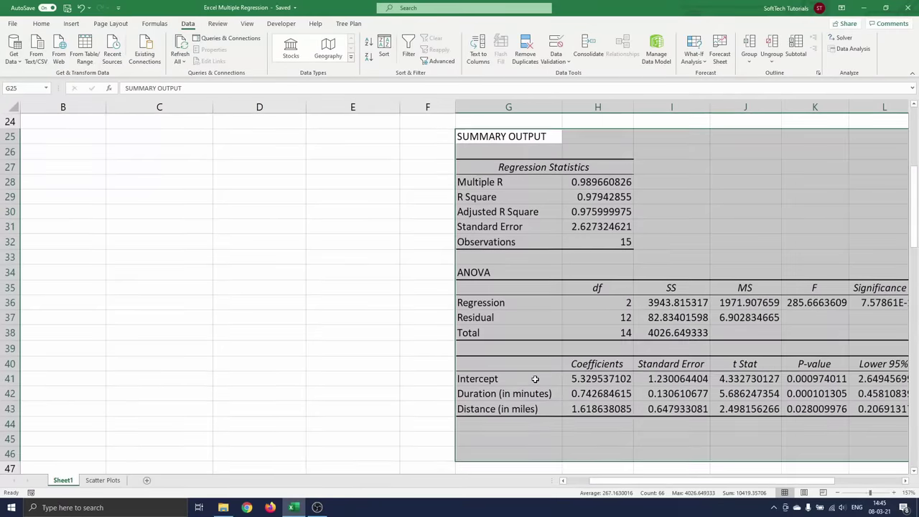
left_click(564, 363)
scroll(574, 366, "right", 2)
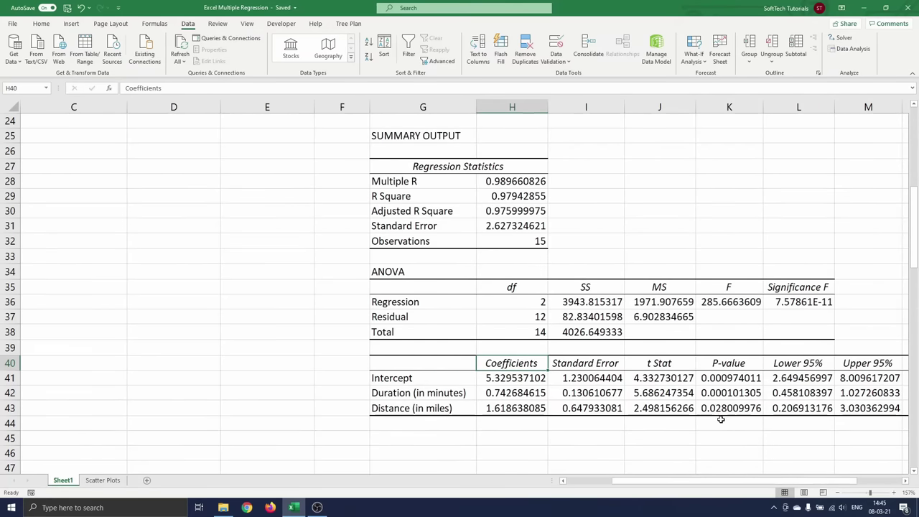
left_click_drag(745, 407, 739, 377)
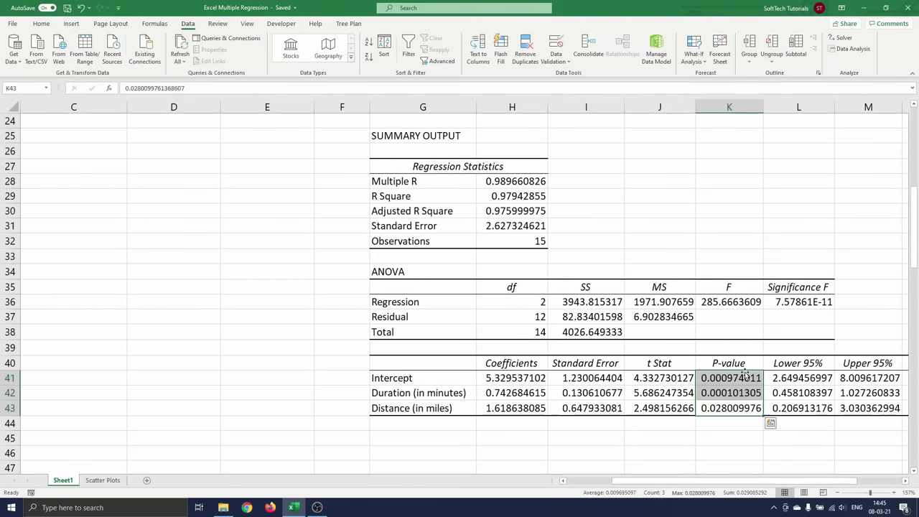
- Bring up the Home tab's styles to format the reduced model's p-values
left_click(41, 24)
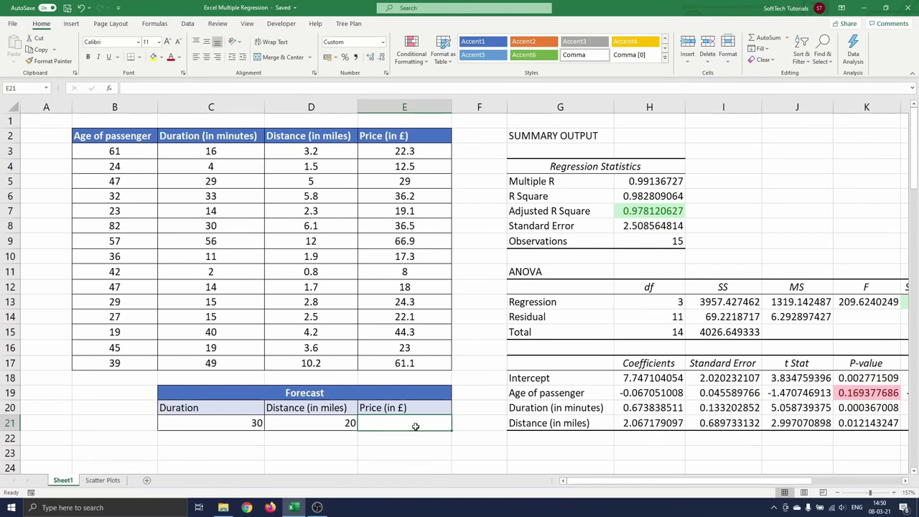
- Start the E21 forecast formula with the duration coefficient H42 times duration C21 (30)
type("=")
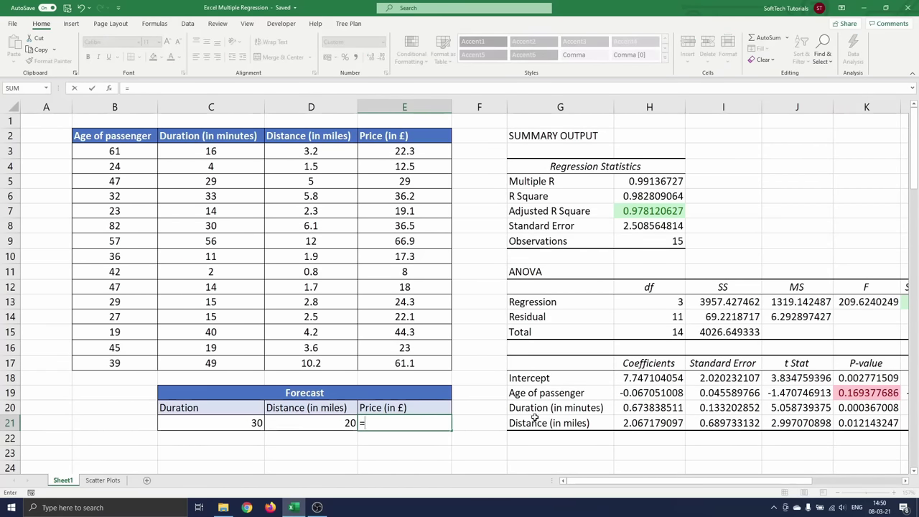
scroll(535, 417, "down", 8)
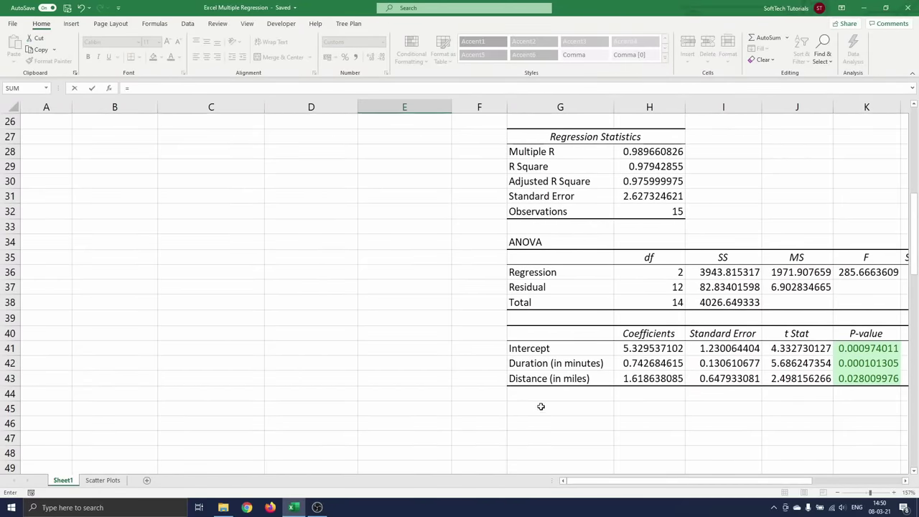
left_click(646, 363)
type("*")
scroll(299, 292, "up", 7)
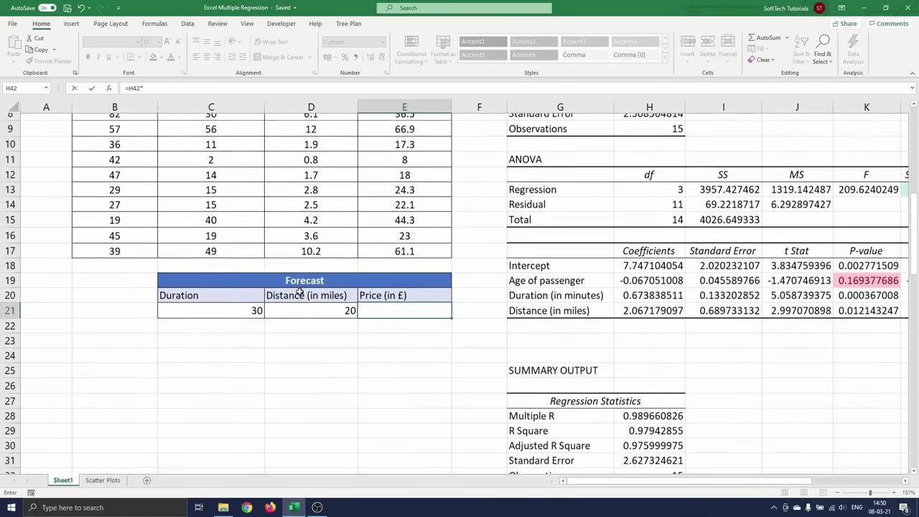
left_click(221, 348)
type("+")
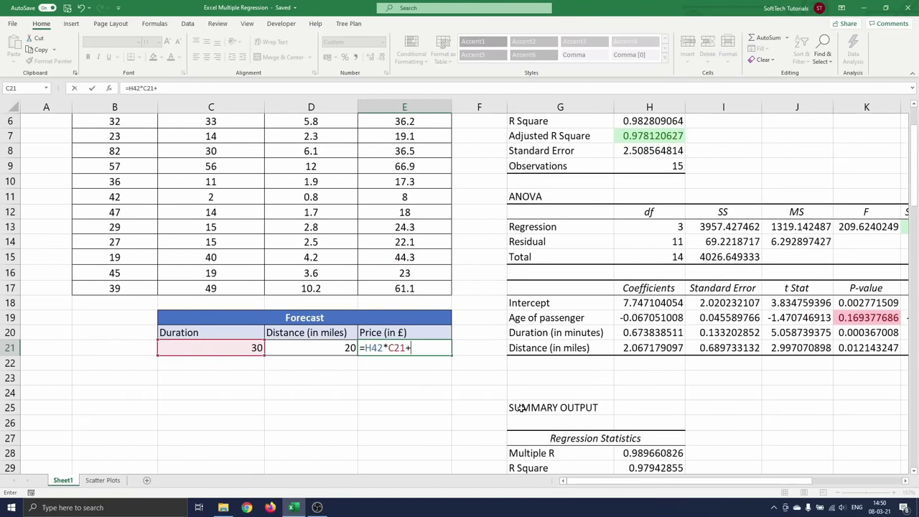
- Add distance coefficient H43 times distance D21 (20) plus intercept H41, giving 59.983
scroll(521, 408, "down", 7)
left_click(643, 363)
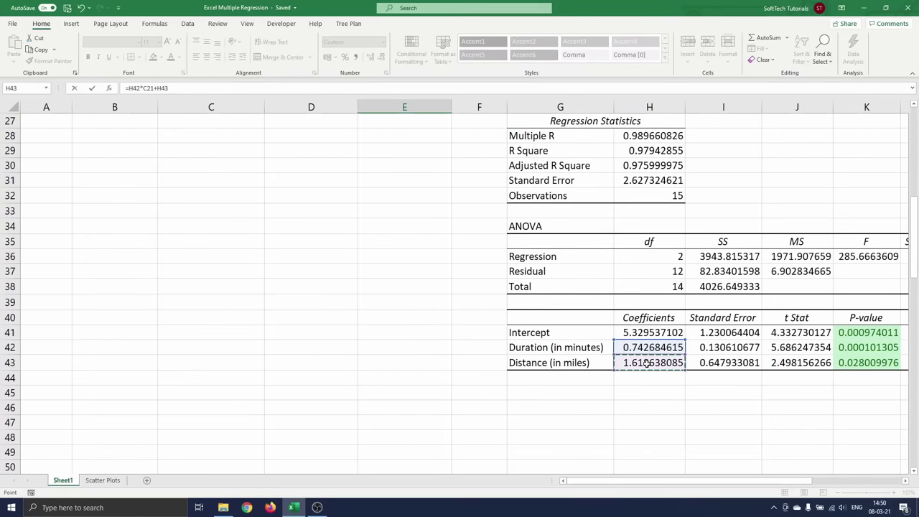
type("*")
scroll(395, 265, "up", 7)
left_click(313, 334)
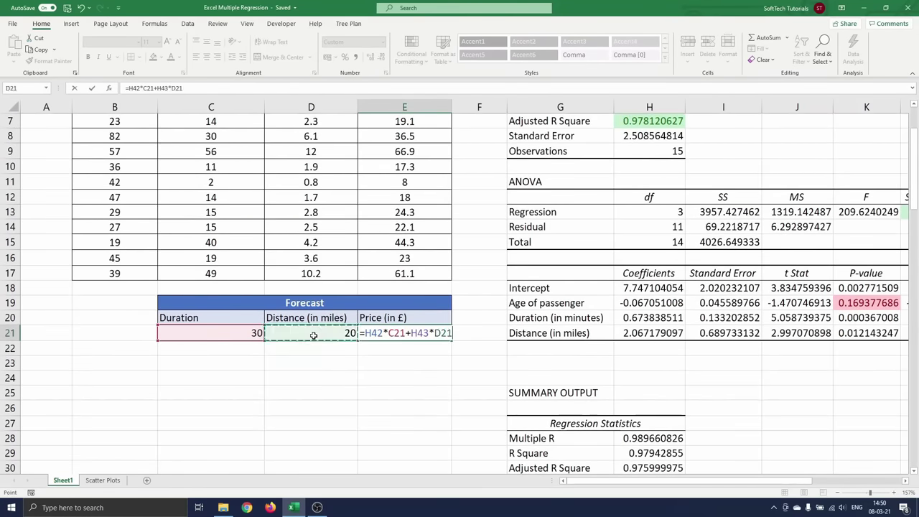
type("+")
scroll(577, 388, "down", 8)
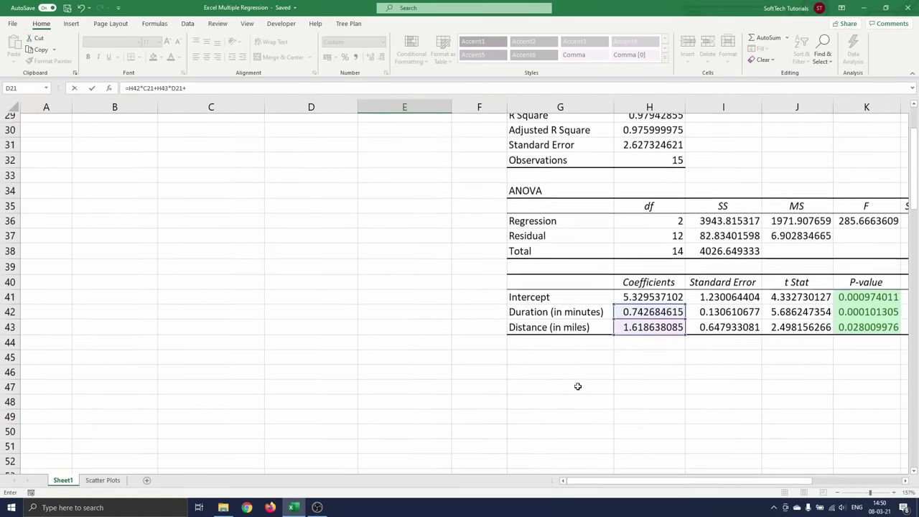
left_click(638, 287)
scroll(428, 280, "up", 7)
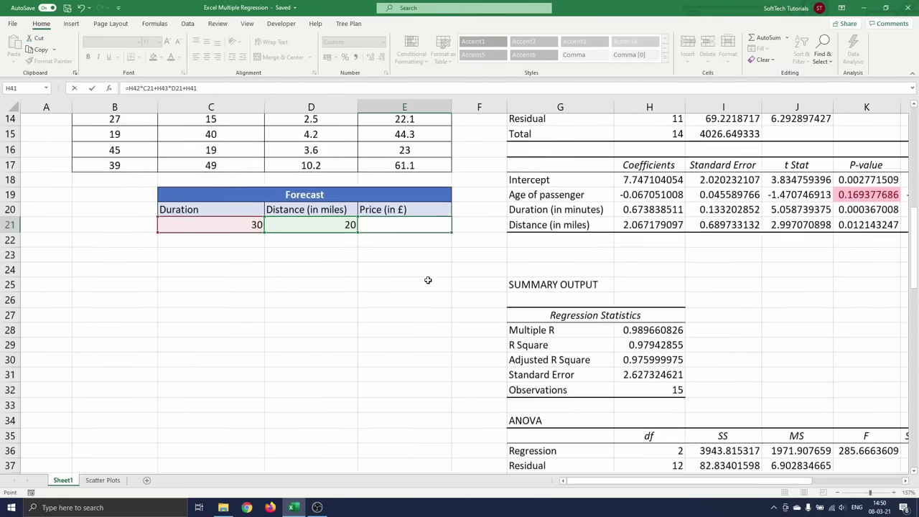
key("Return")
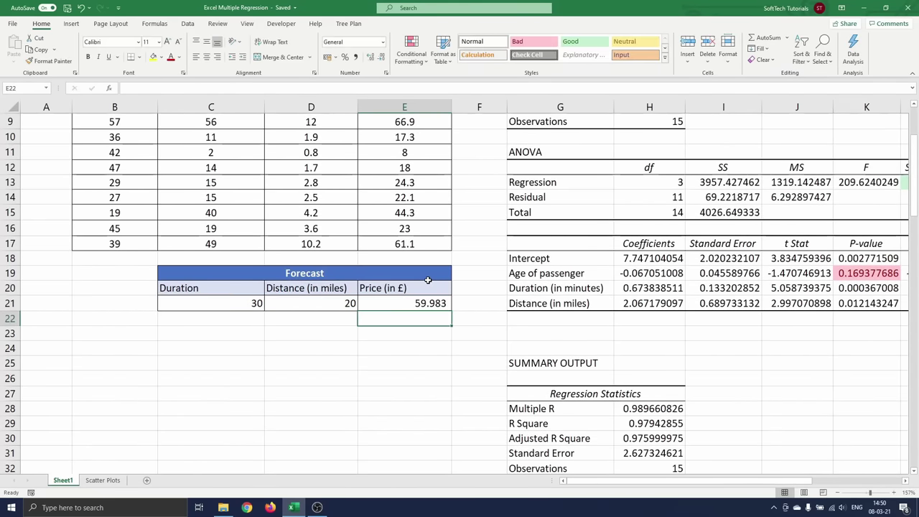